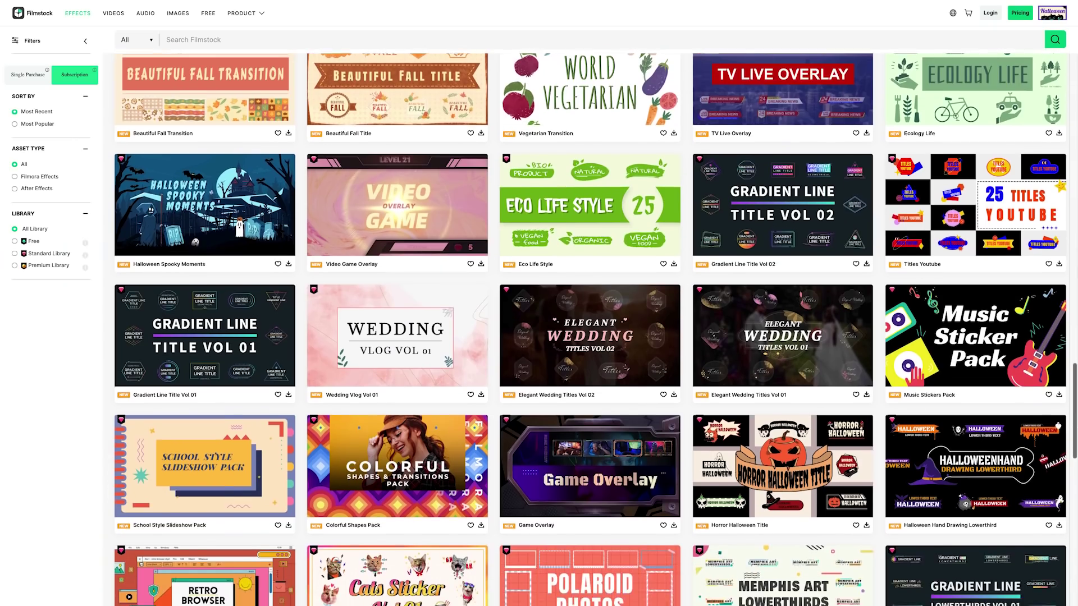
Scroll the Filmstock Effects listing and open the Superheroes Cinematic Pack page.
scroll(590, 331, "down", 8)
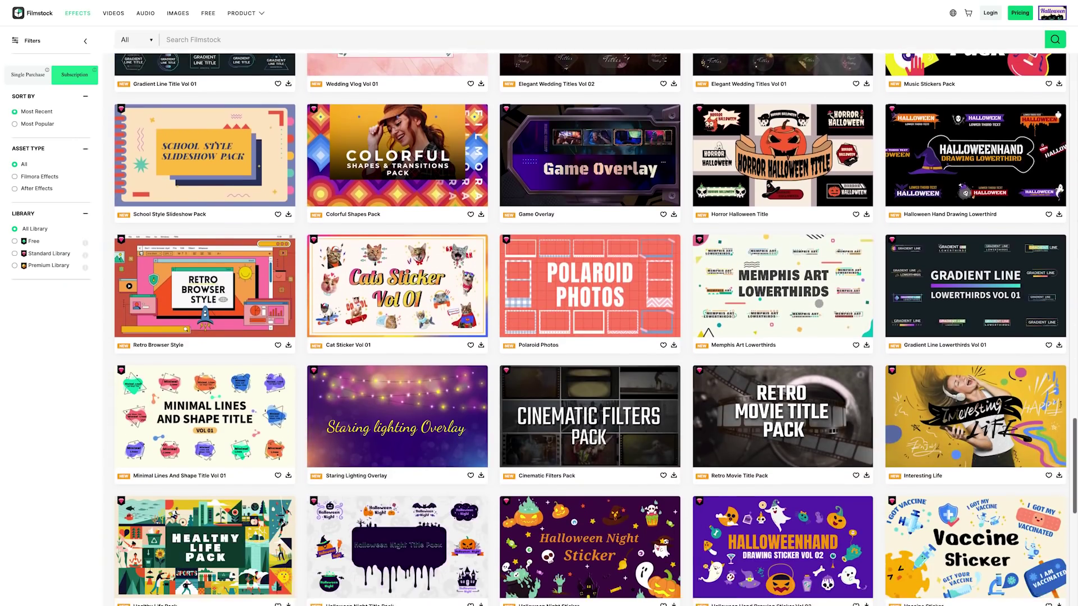
scroll(589, 332, "down", 8)
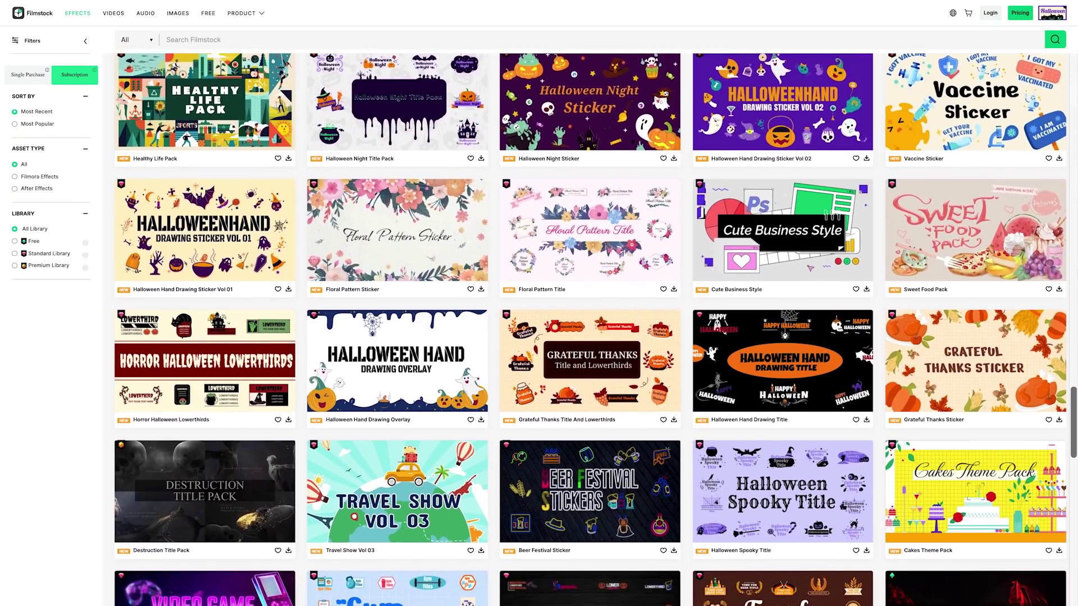
scroll(595, 329, "down", 9)
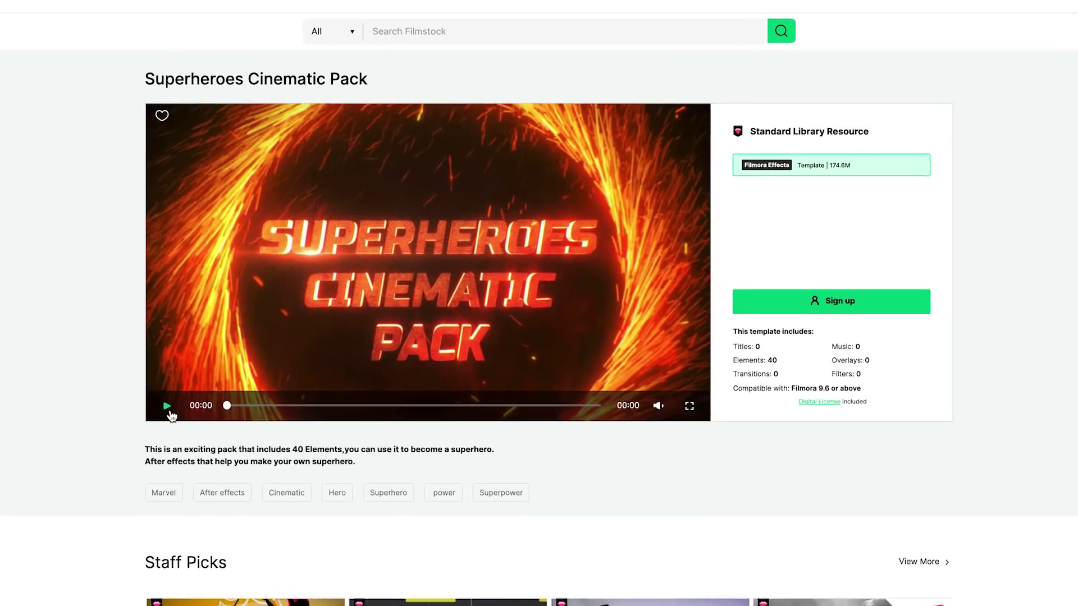
left_click(257, 318)
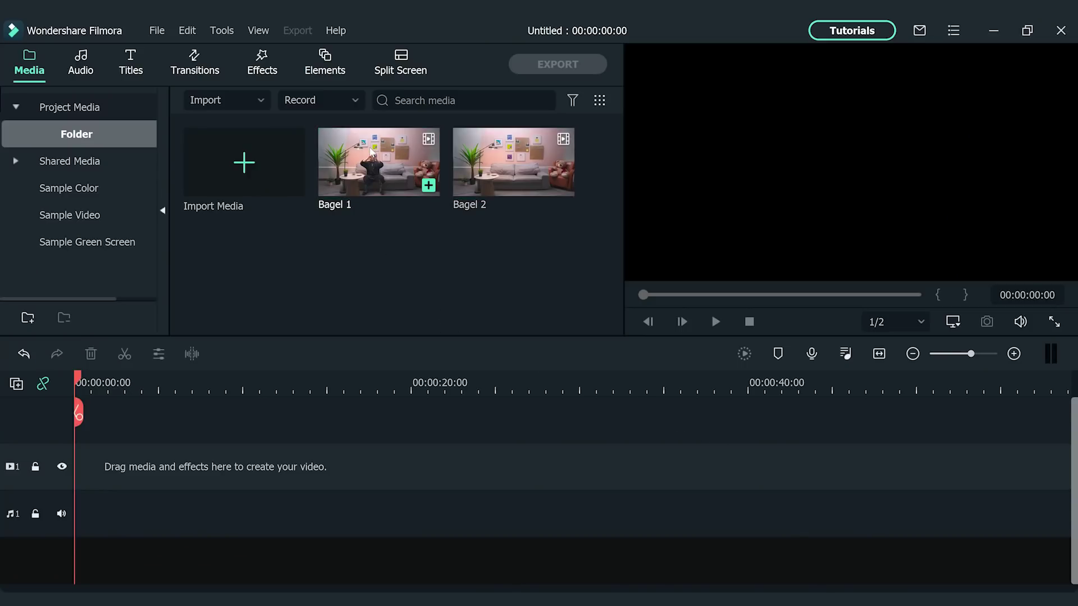
Add Bagel 1 to the video track and cut it to about four seconds.
left_click_drag(300, 308, 74, 461)
key("space")
key("space")
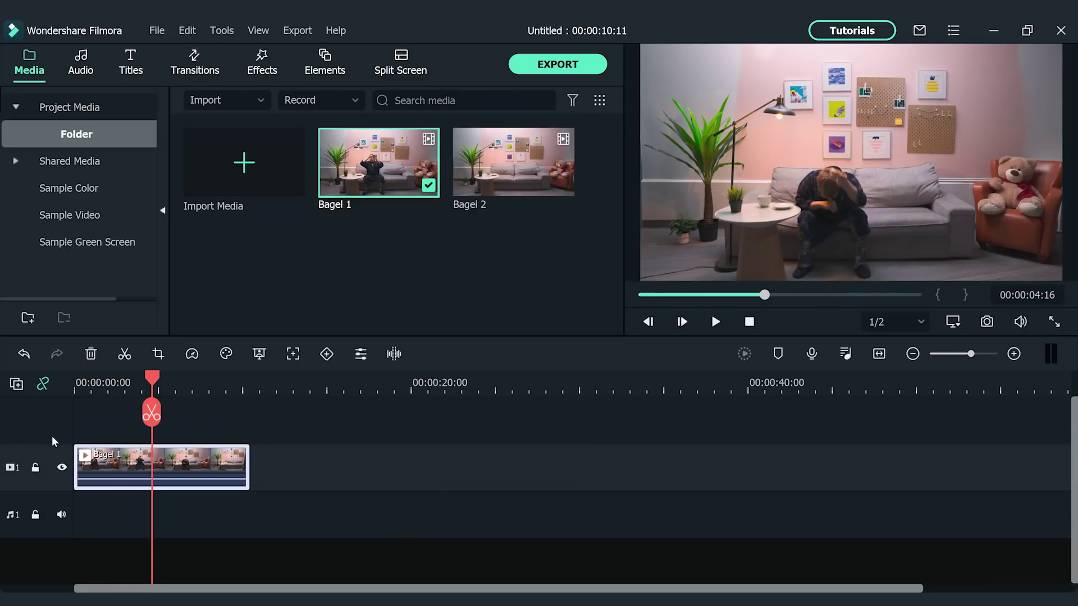
left_click(152, 414)
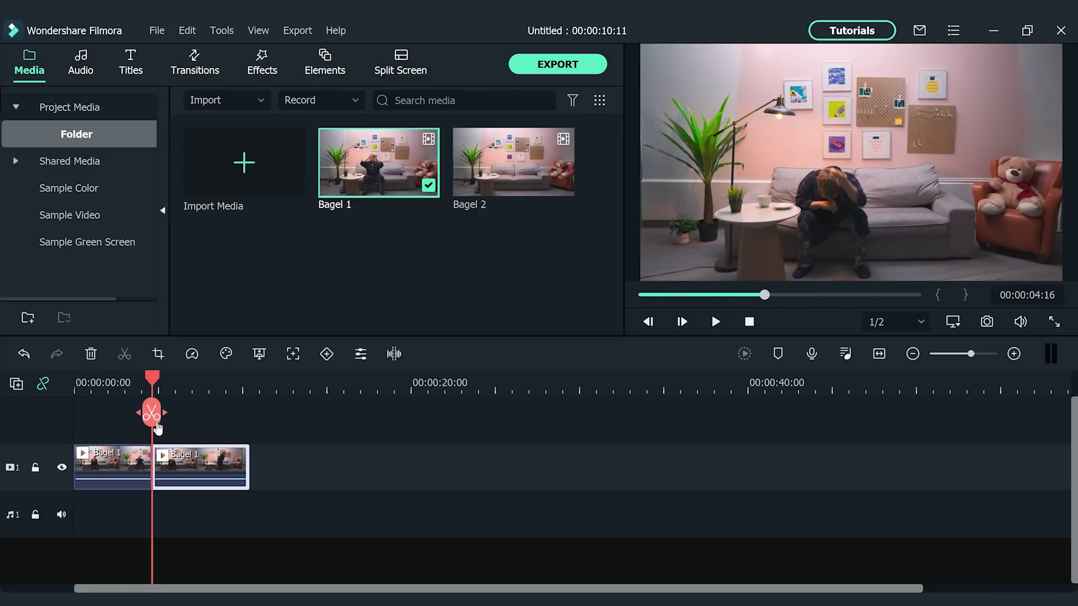
key("Delete")
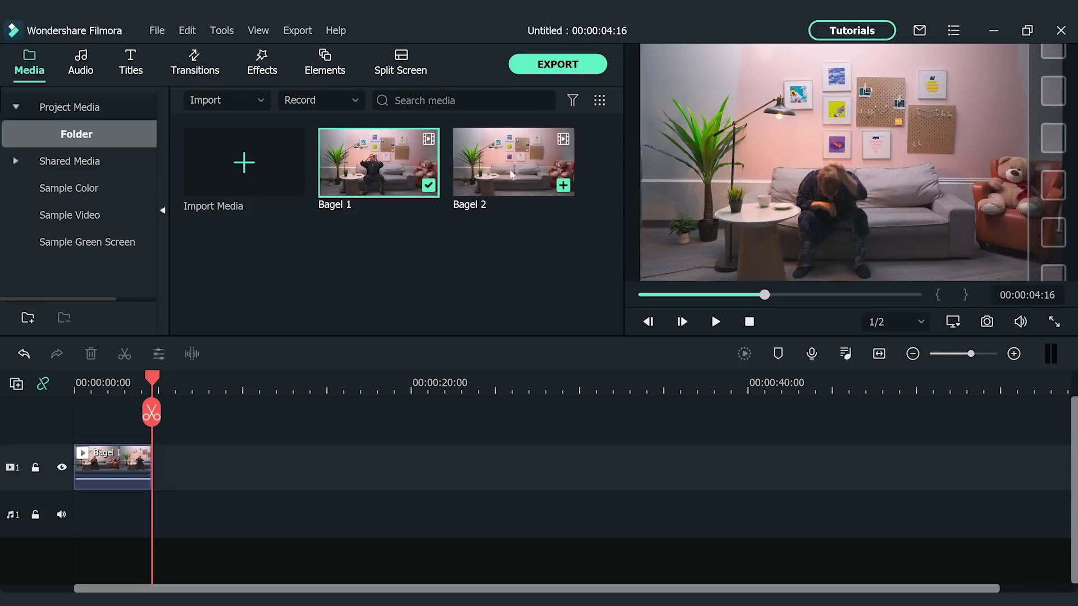
Append Bagel 2 and delete its middle piece, making a 00:00:06:24 jump cut.
left_click_drag(405, 323, 156, 465)
key("space")
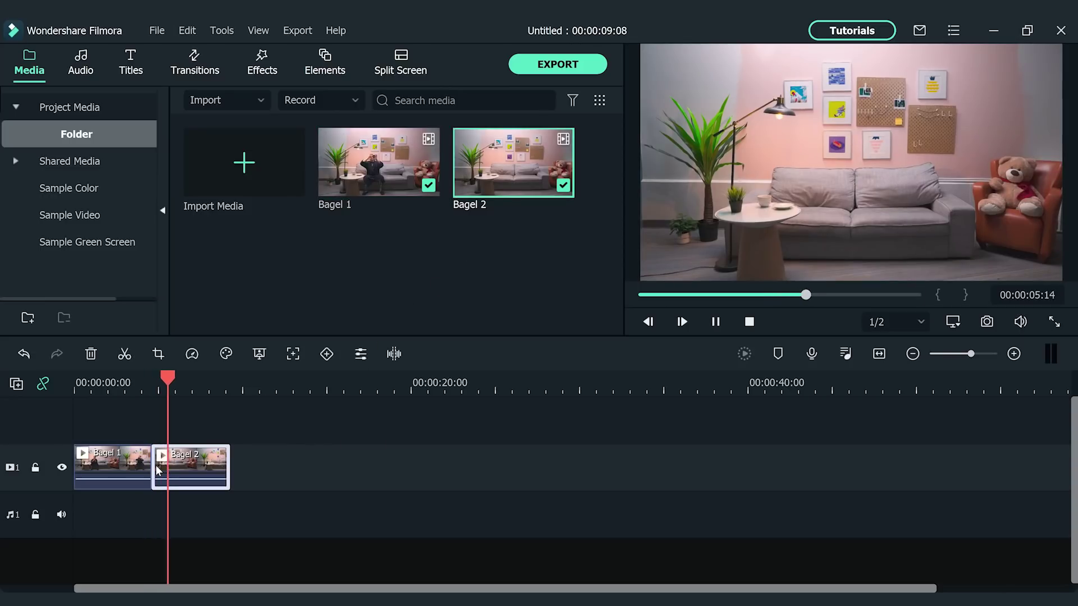
key("space")
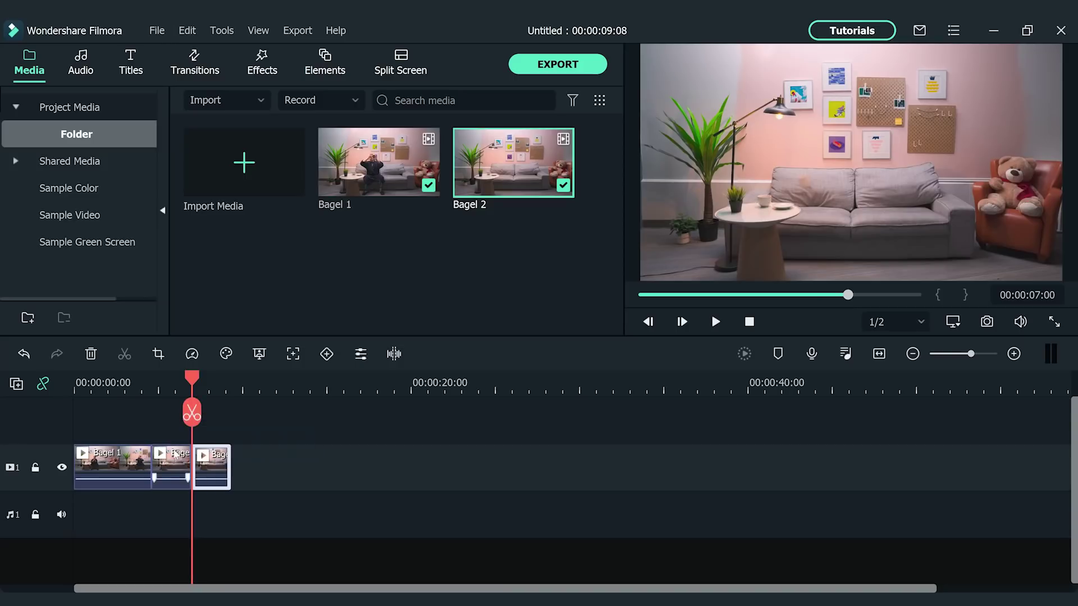
key("Delete")
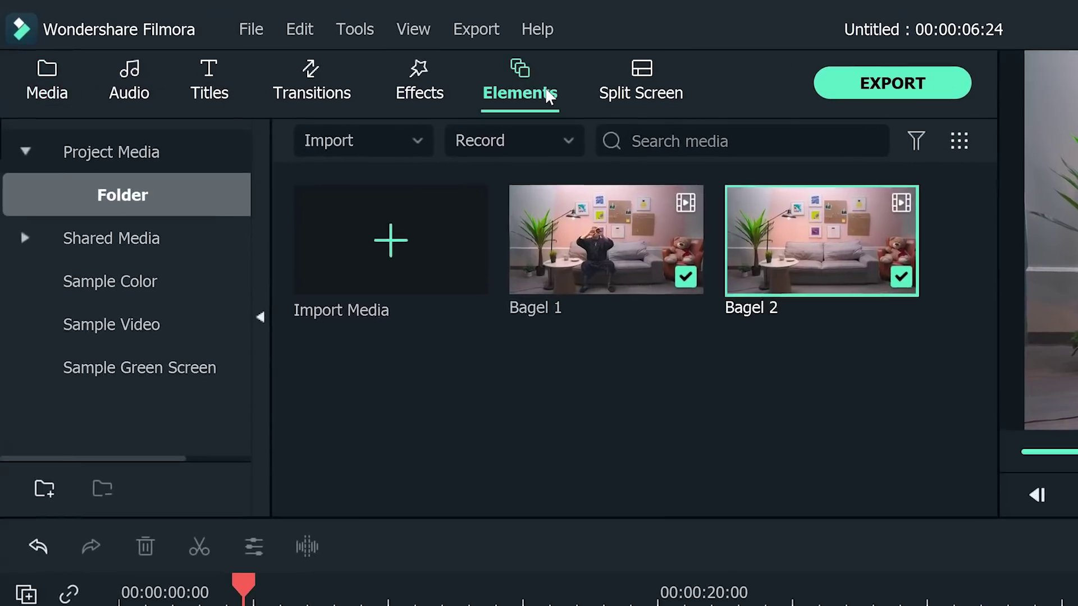
Place the Fun element Yellow Energy on a new second track above the cut.
left_click(325, 62)
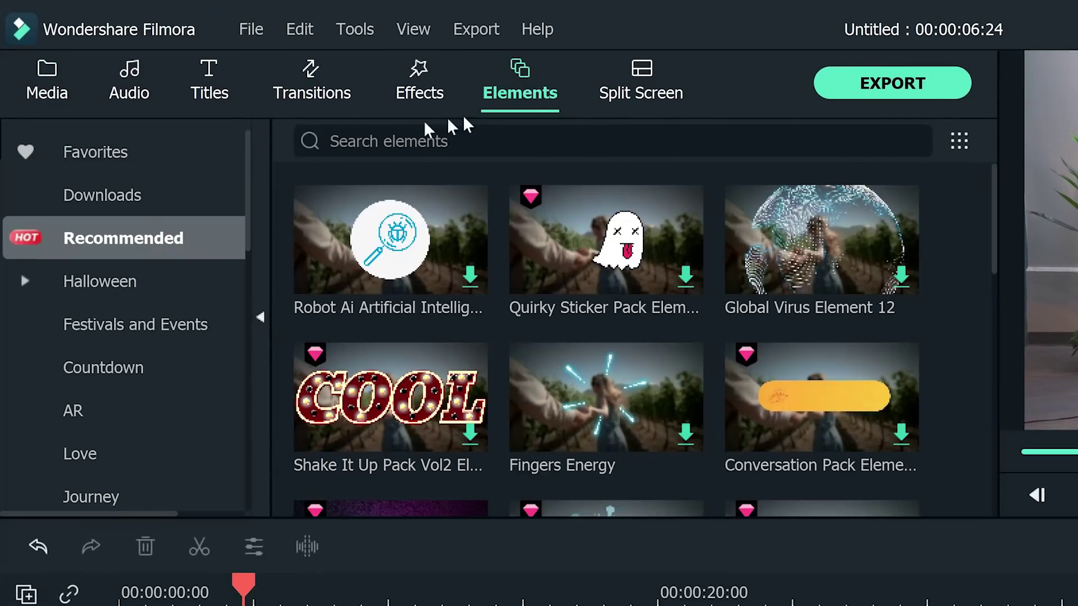
mouse_move(249, 151)
left_mouse_down()
mouse_move(243, 242)
mouse_move(187, 343)
left_mouse_up()
left_click(169, 410)
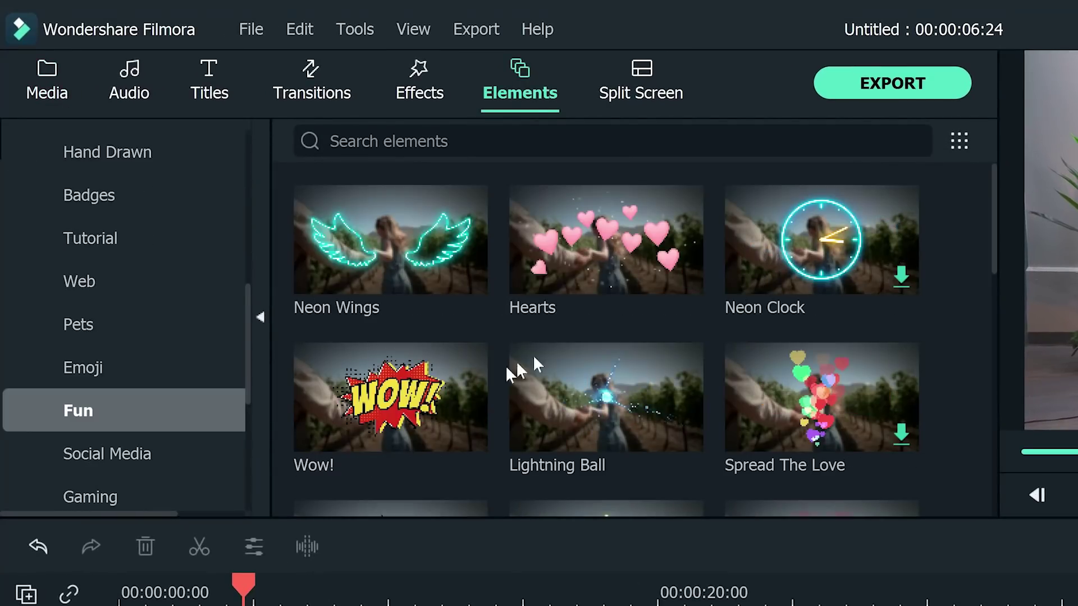
left_click_drag(994, 229, 993, 513)
mouse_move(827, 310)
left_click_drag(826, 310, 243, 605)
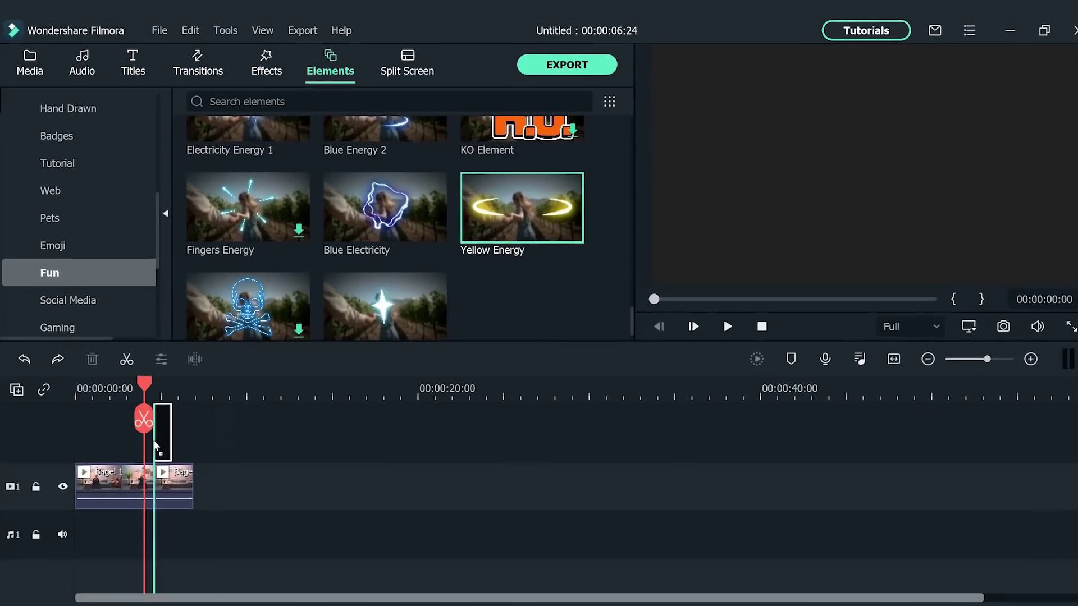
left_click_drag(156, 446, 150, 446)
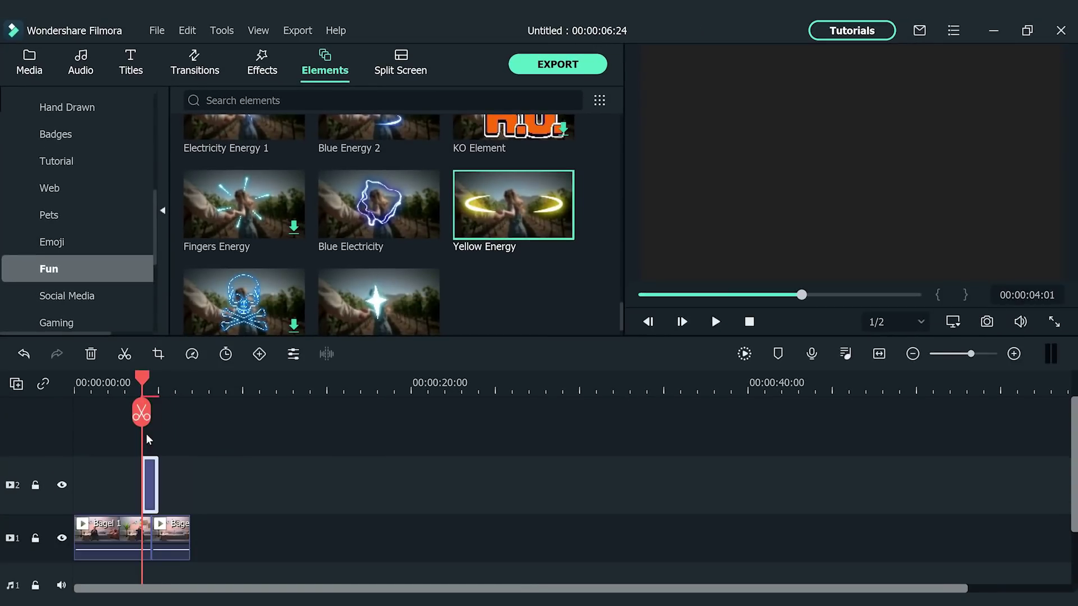
Shift the Yellow Energy rings slightly left and lower in the preview frame.
left_click_drag(146, 433, 150, 434)
left_click_drag(800, 181, 784, 198)
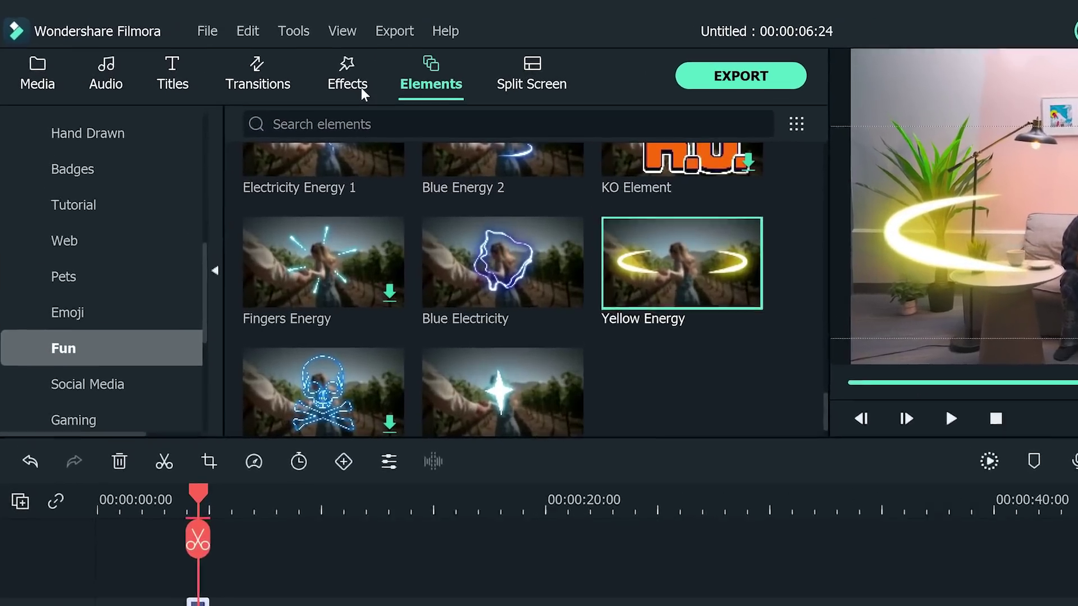
left_click(254, 64)
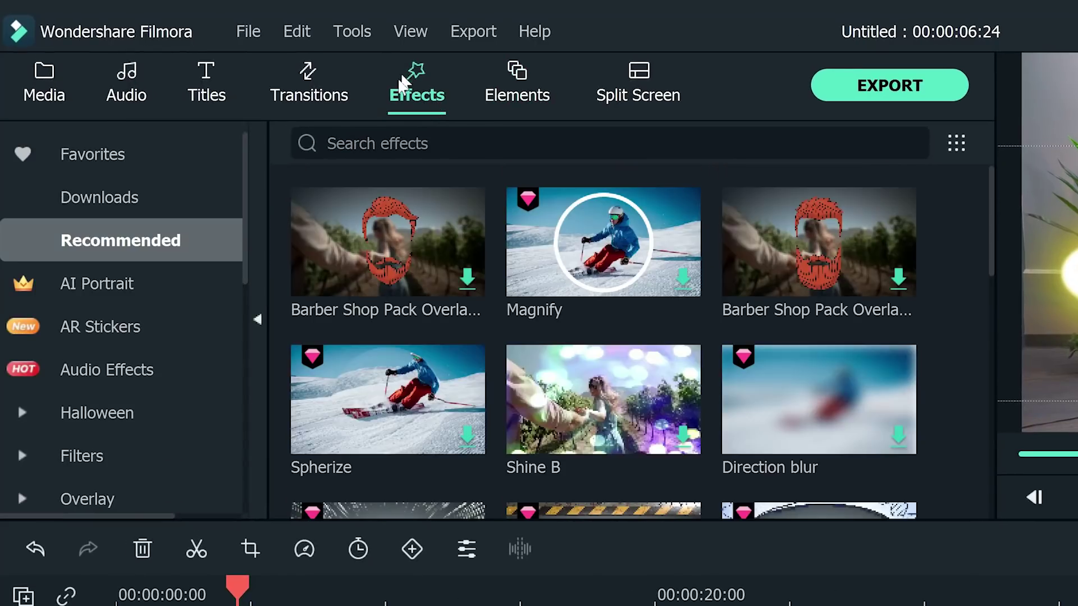
Add the Shake effect Up-Down 1 at the playhead, trimmed to end at 00:00:05:03.
left_click(62, 450)
left_click_drag(581, 275, 246, 605)
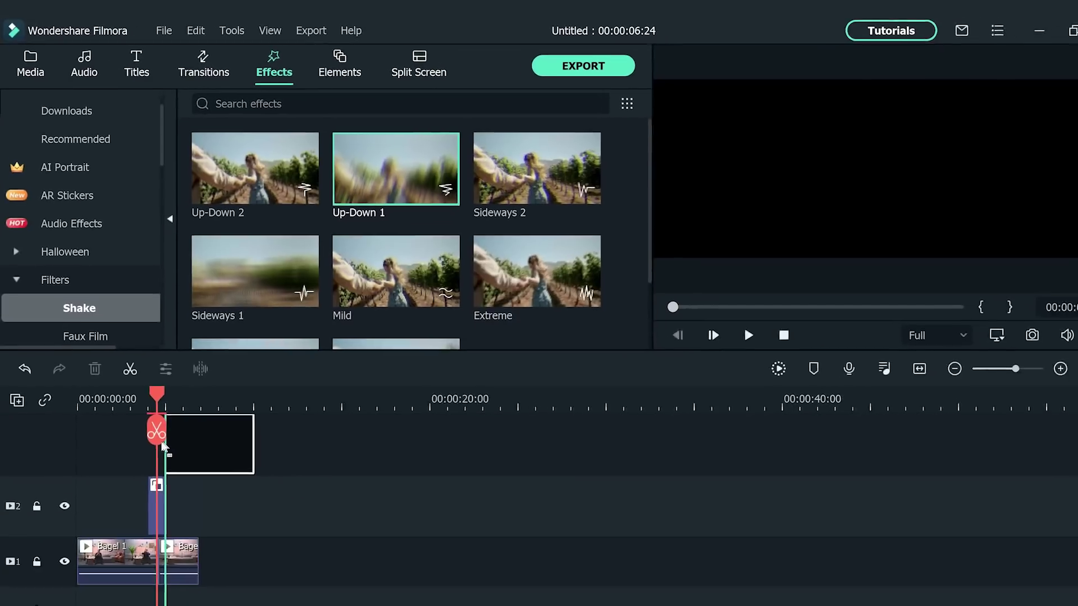
left_click_drag(163, 446, 92, 416)
scroll(129, 415, "up", 5)
left_click_drag(114, 482, 107, 483)
left_click_drag(663, 483, 222, 495)
Play the edited sequence back from the start.
key("Home")
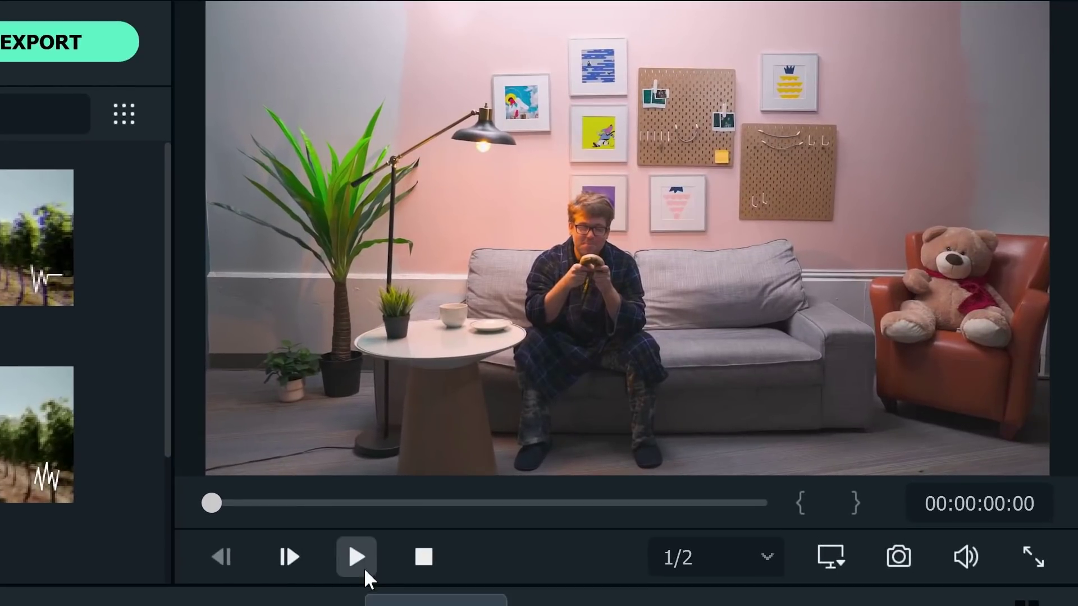
left_click(364, 568)
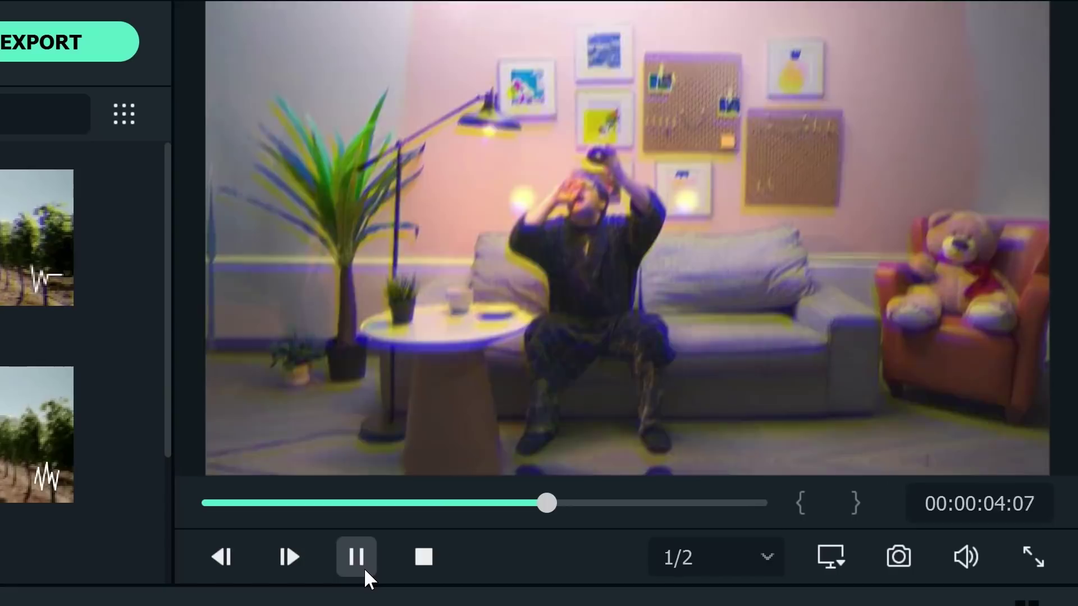
left_click(356, 557)
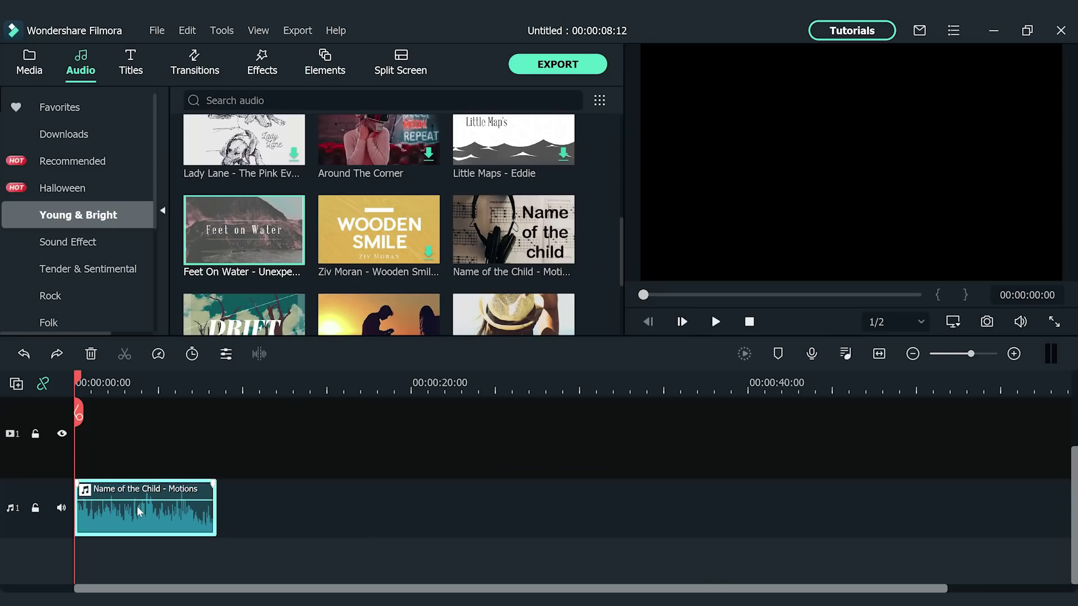
Bring up the context menu of the 'Name of the Child' music clip.
right_click(138, 511)
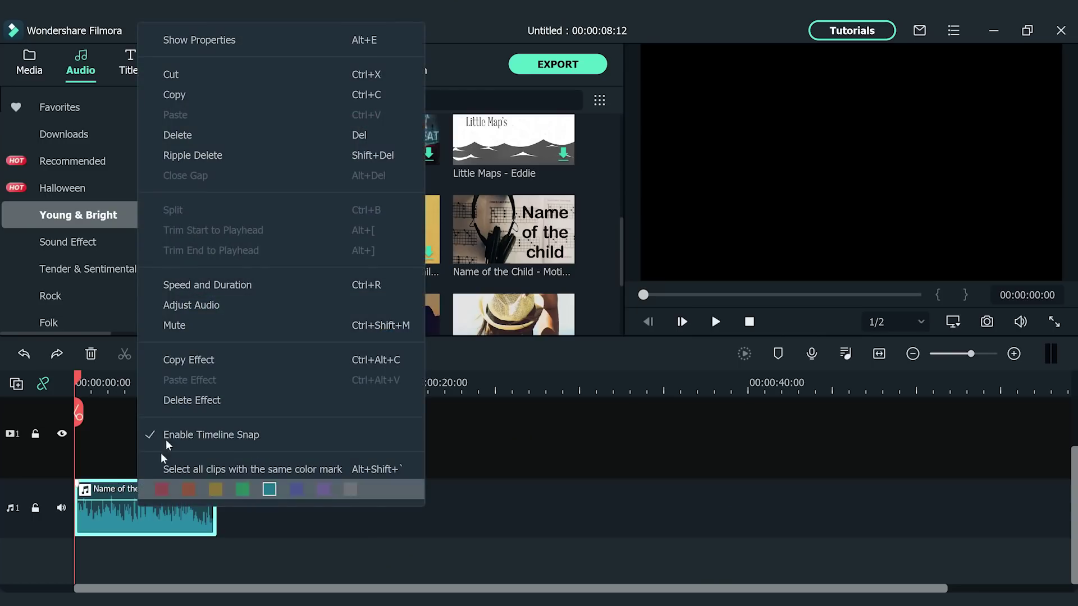
Turn on Reverse Speed for the music clip in Speed and Duration.
left_click(200, 285)
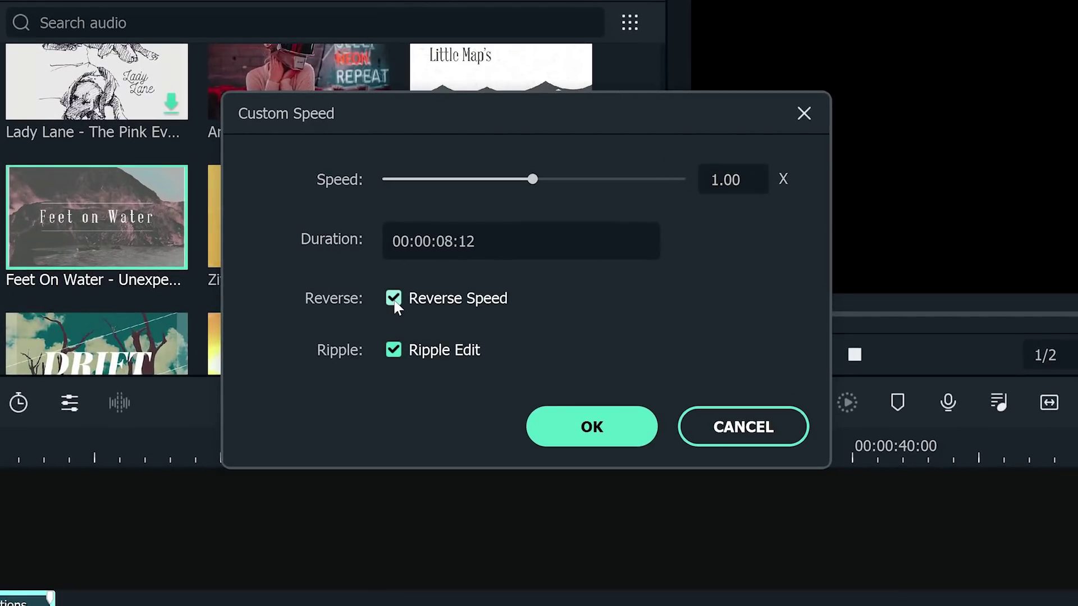
left_click(583, 429)
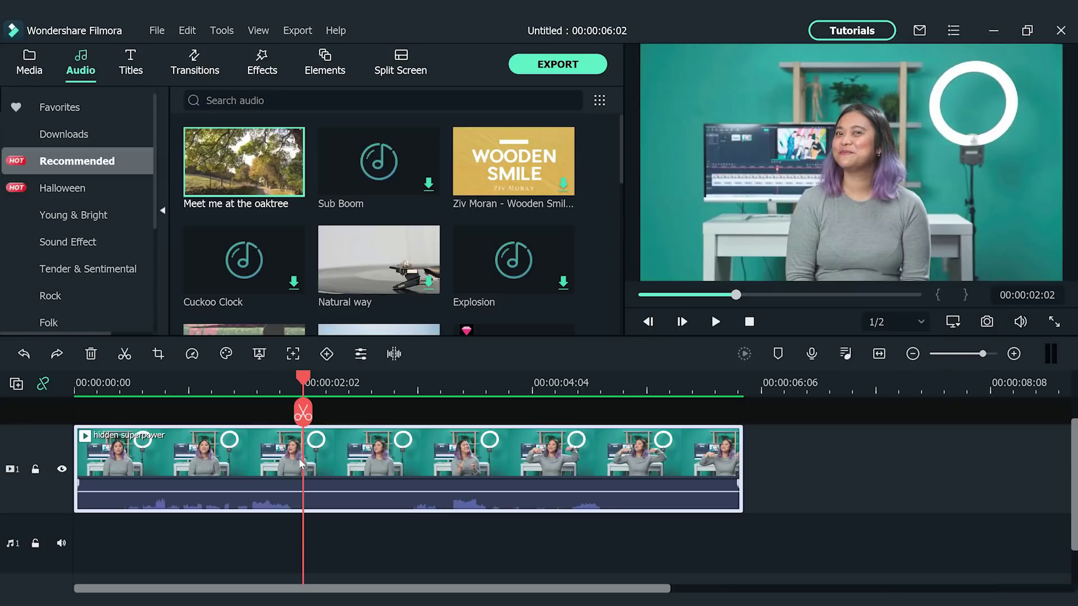
right_click(300, 462)
Detach and delete the hidden superpower clip's audio, adding 'Meet me at the oaktree' beneath it.
left_click(322, 530)
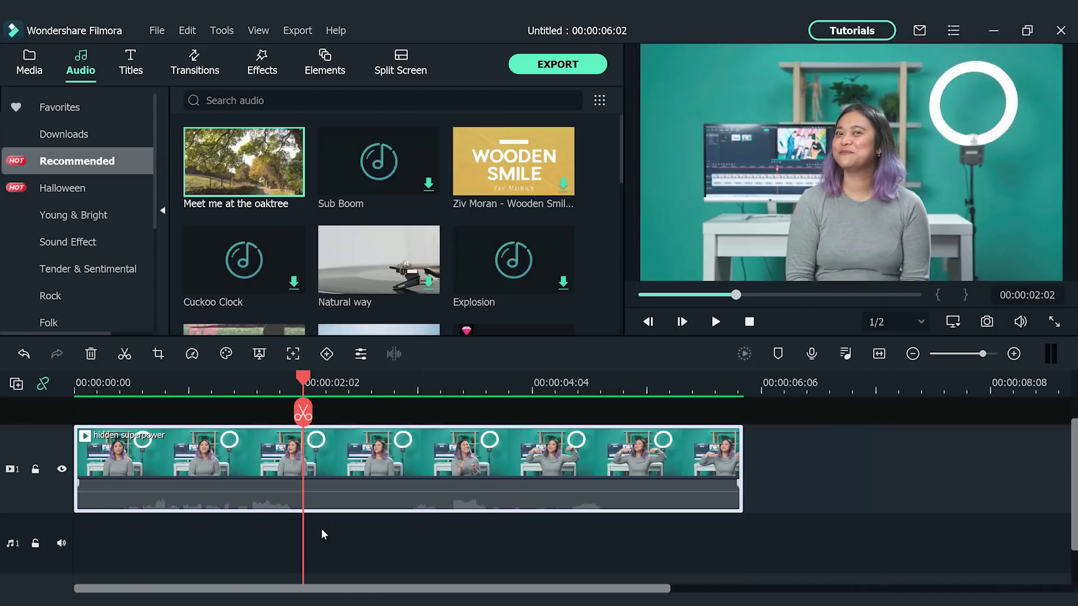
left_click_drag(234, 315, 168, 539)
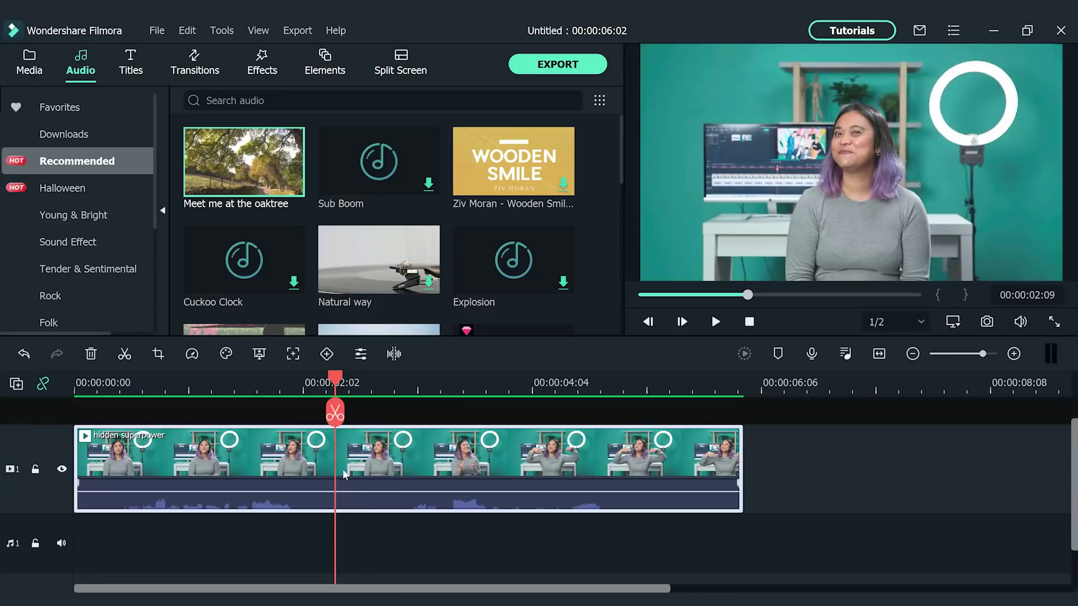
right_click(344, 474)
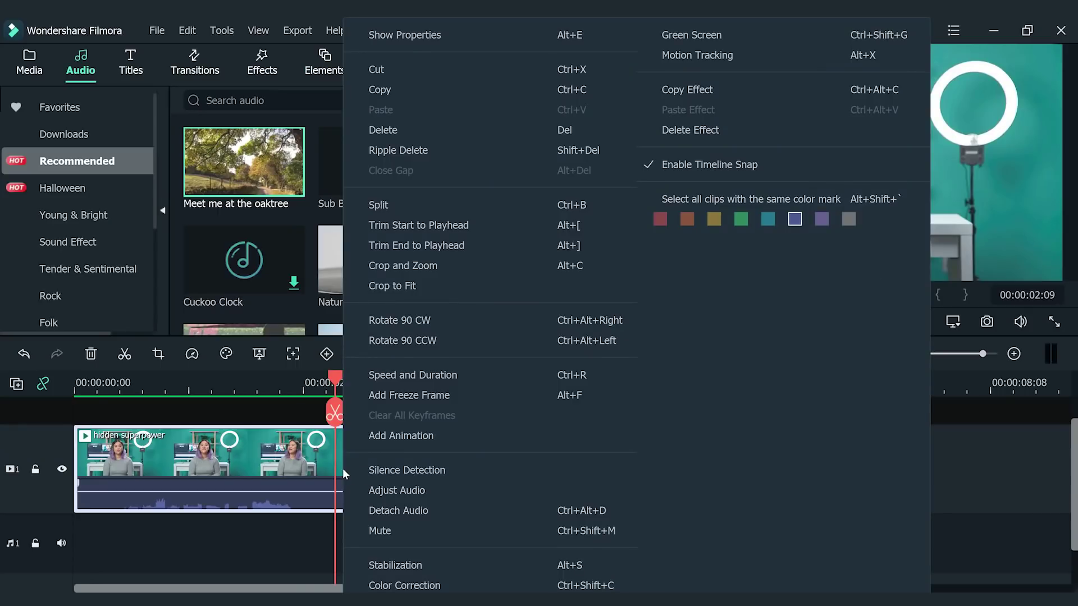
left_click(371, 510)
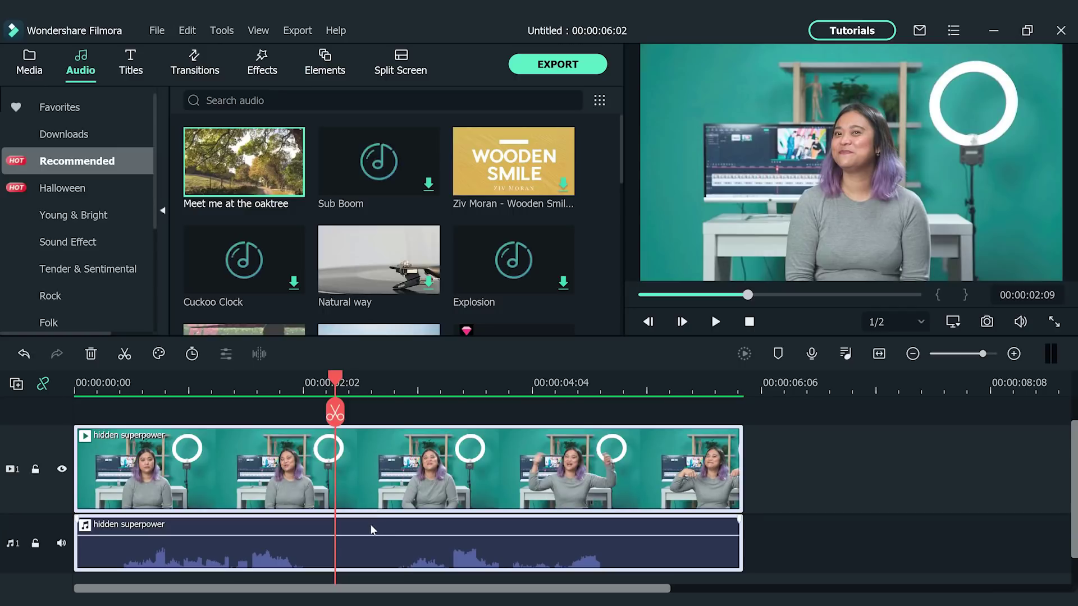
left_click(370, 530)
key("Delete")
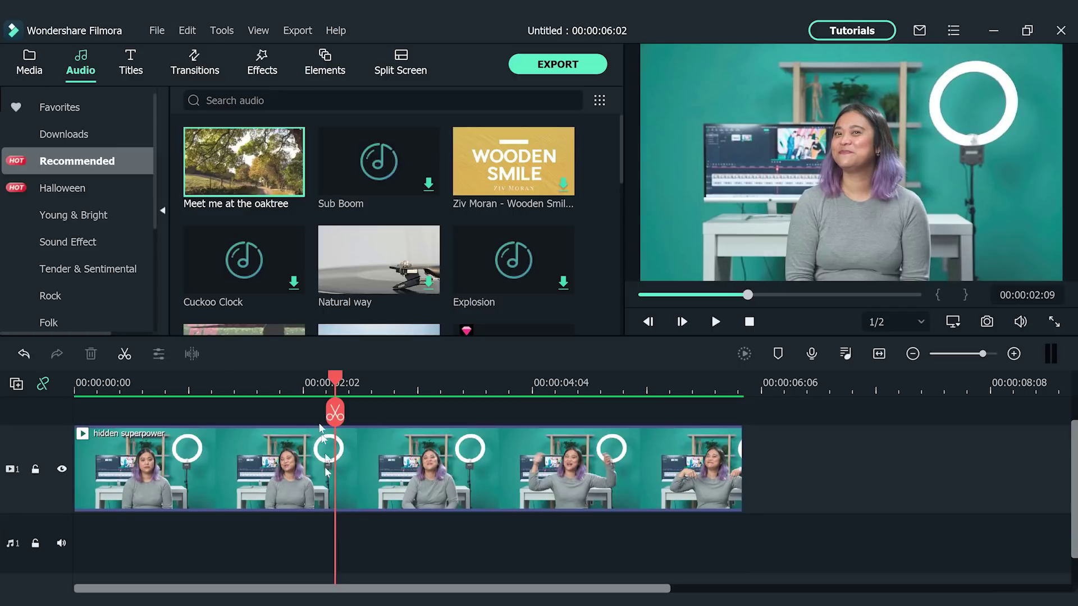
left_click_drag(258, 185, 56, 525)
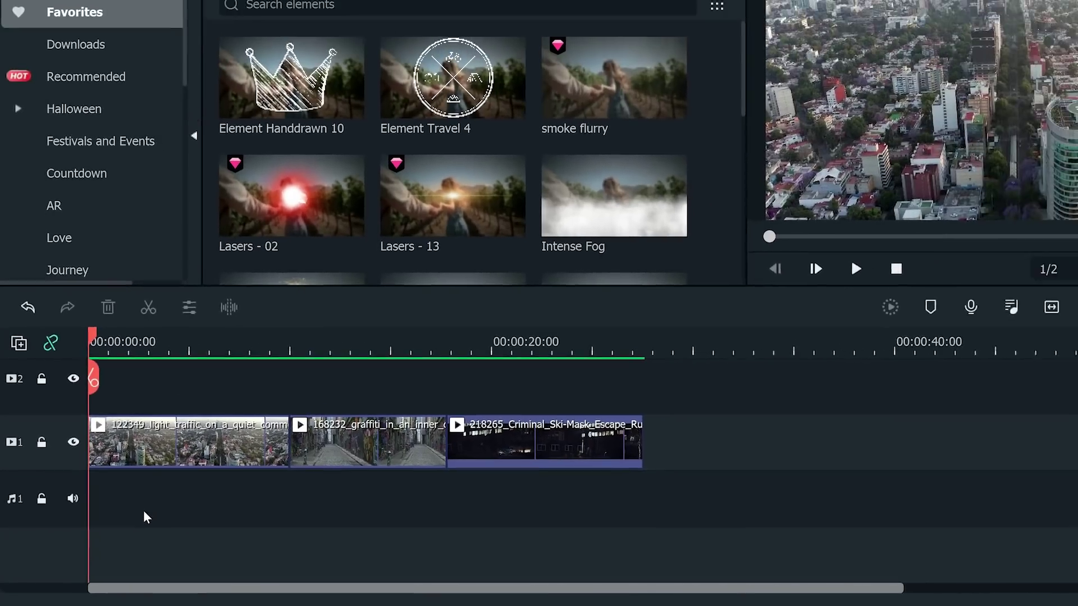
Lay Intense Fog on track 2 at the timeline start and play back the overlay.
key("space")
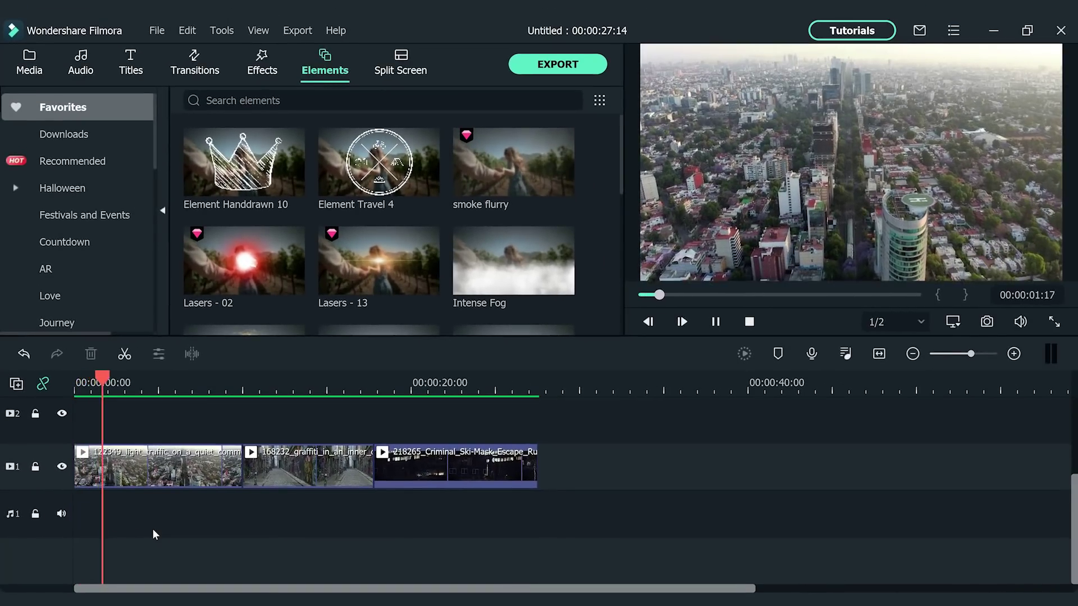
key("space")
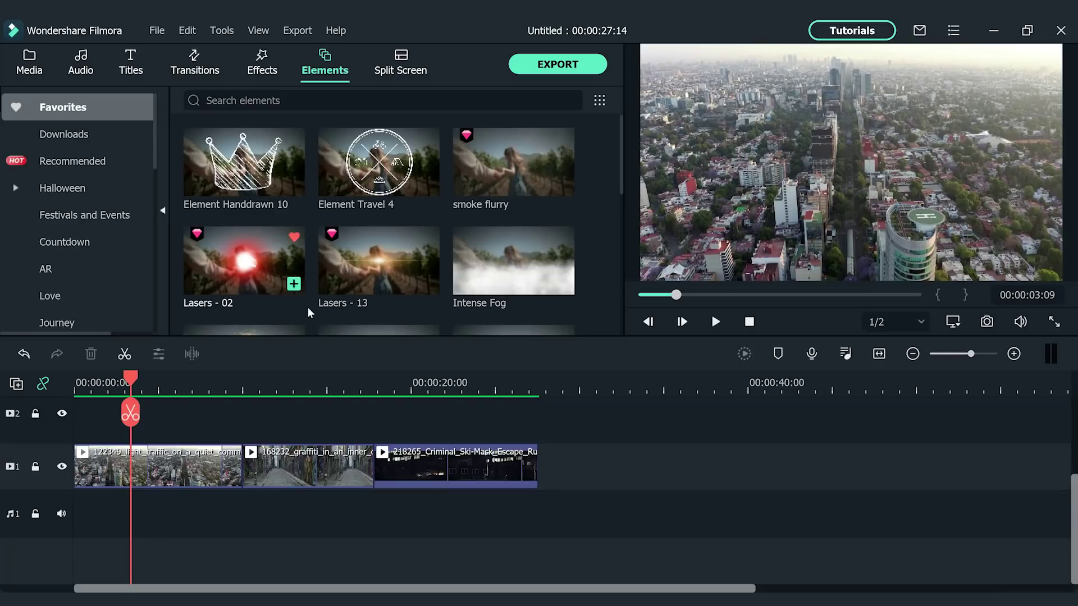
left_click_drag(324, 368, 84, 438)
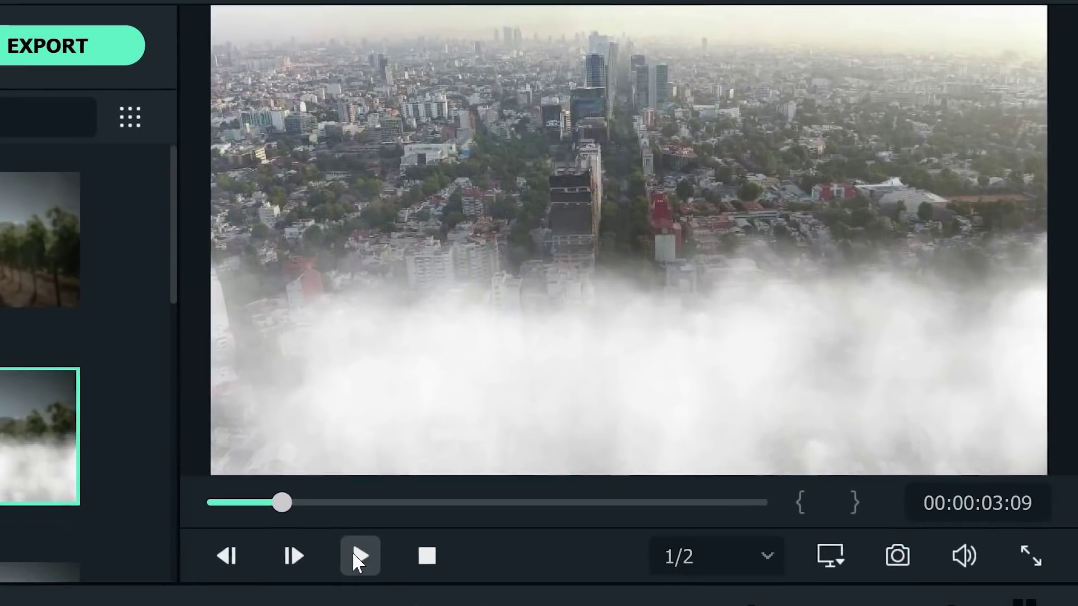
left_click(437, 503)
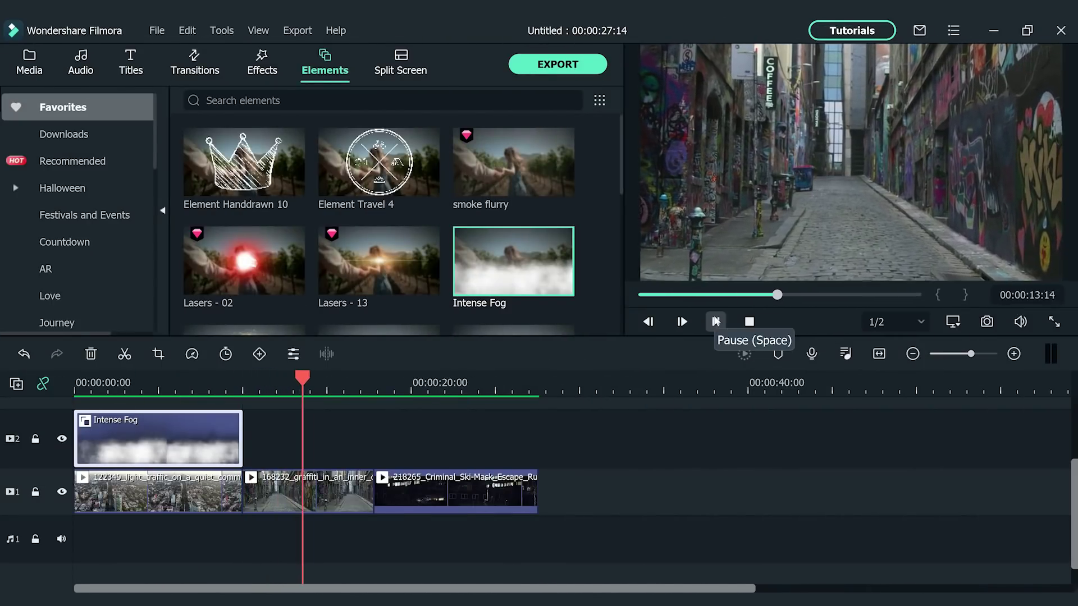
Add Smoke Cloud 04 after Intense Fog and slow it to 0.80x.
left_click(716, 322)
left_click_drag(621, 168, 621, 308)
left_click_drag(385, 283, 188, 481)
right_click(244, 475)
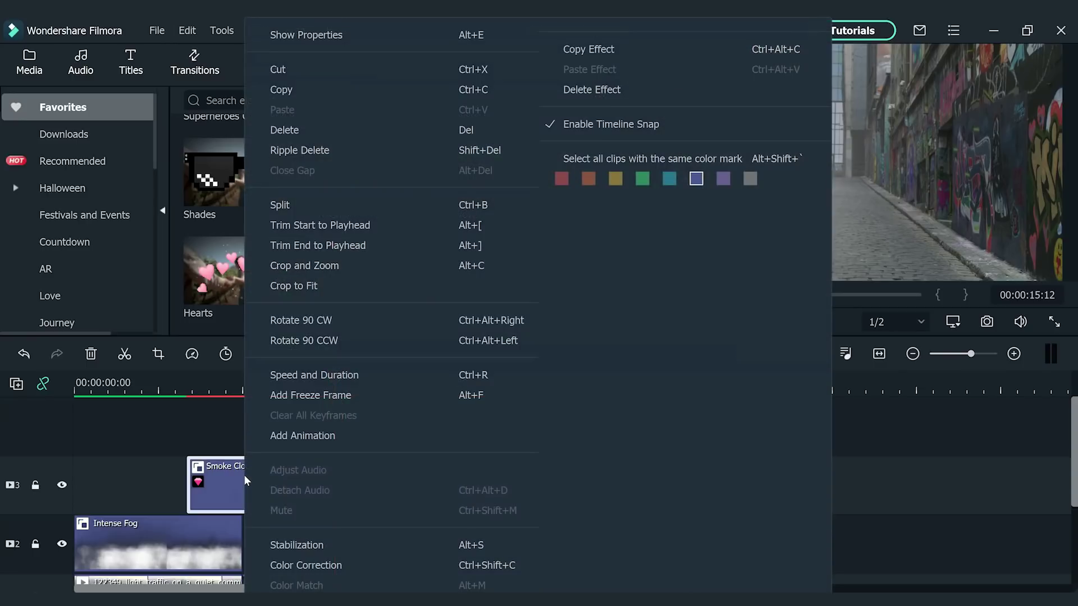
left_click(271, 376)
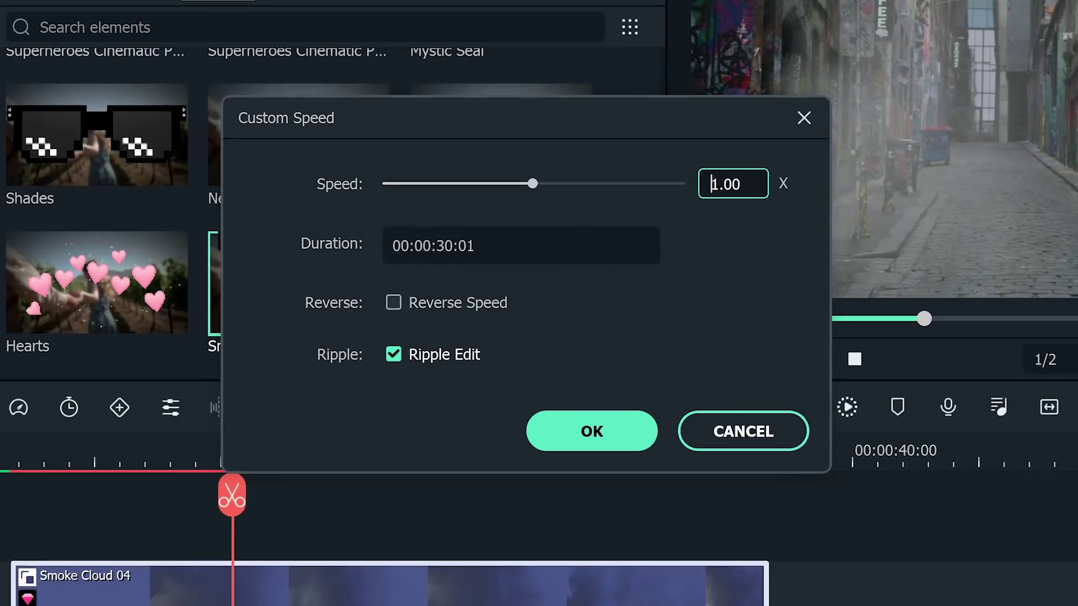
left_click(611, 405)
Trim Smoke Cloud 04 to run from 10:00 to about 17:20 and play it back.
left_click_drag(181, 484, 244, 484)
left_click_drag(817, 484, 331, 538)
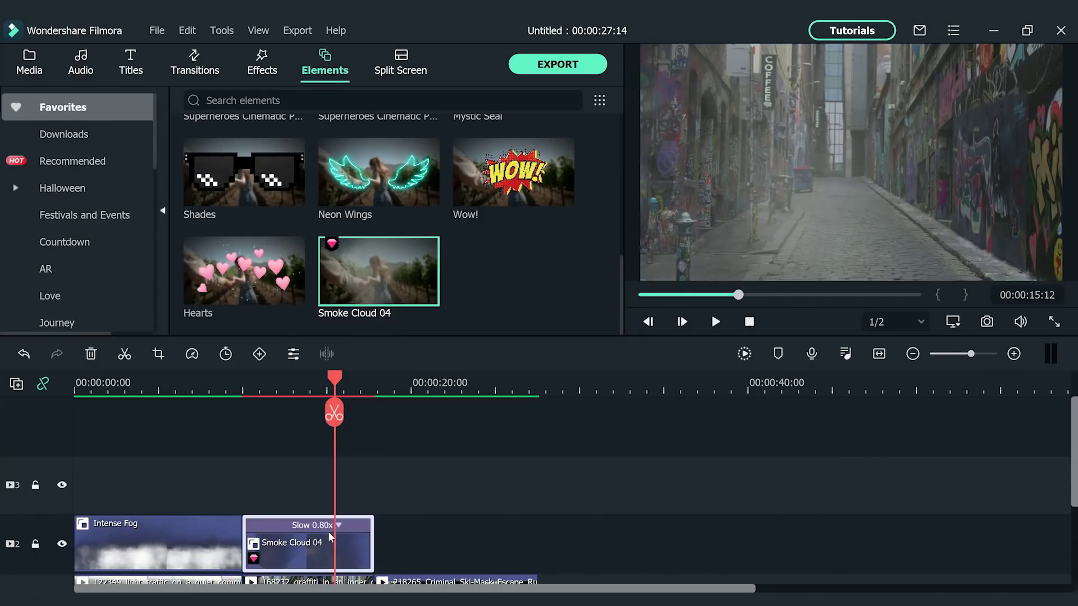
left_click(245, 383)
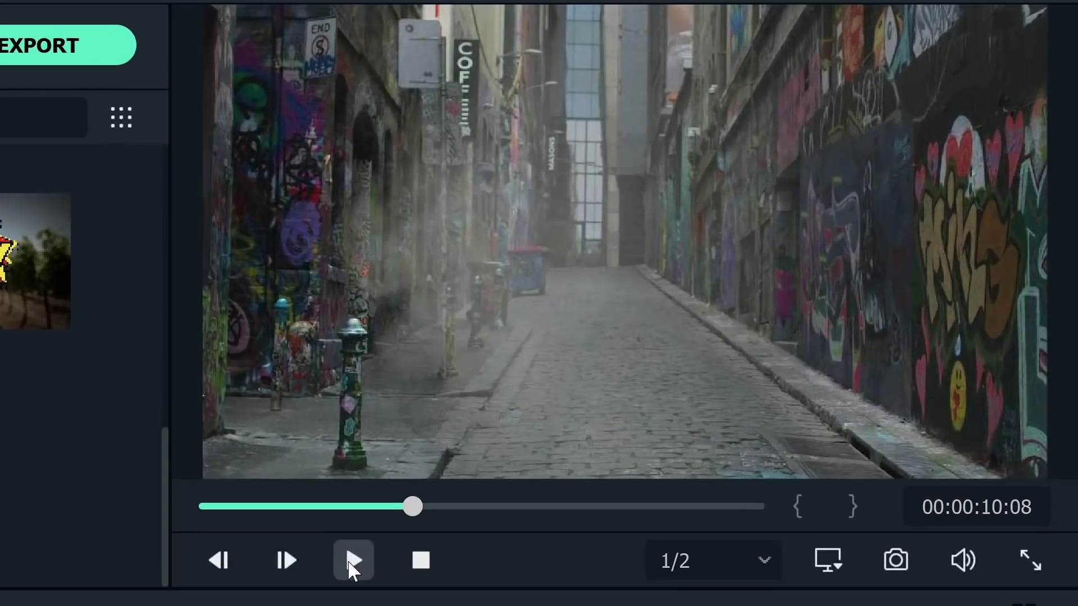
left_click(715, 322)
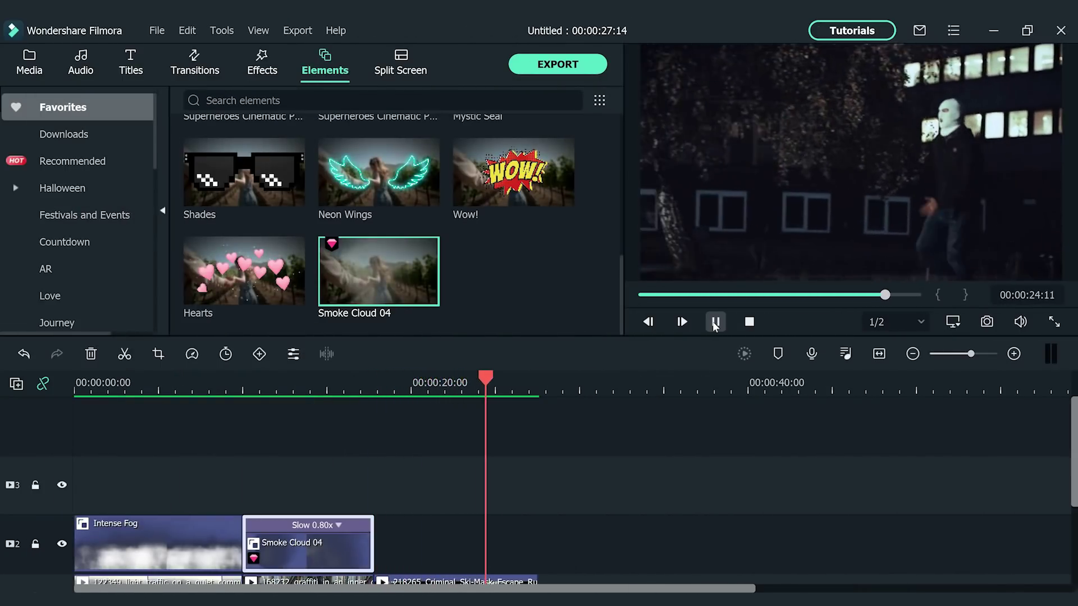
left_click(714, 322)
Add smoke flurry after Smoke Cloud 04 and scale it to 180%.
scroll(615, 234, "up", 10)
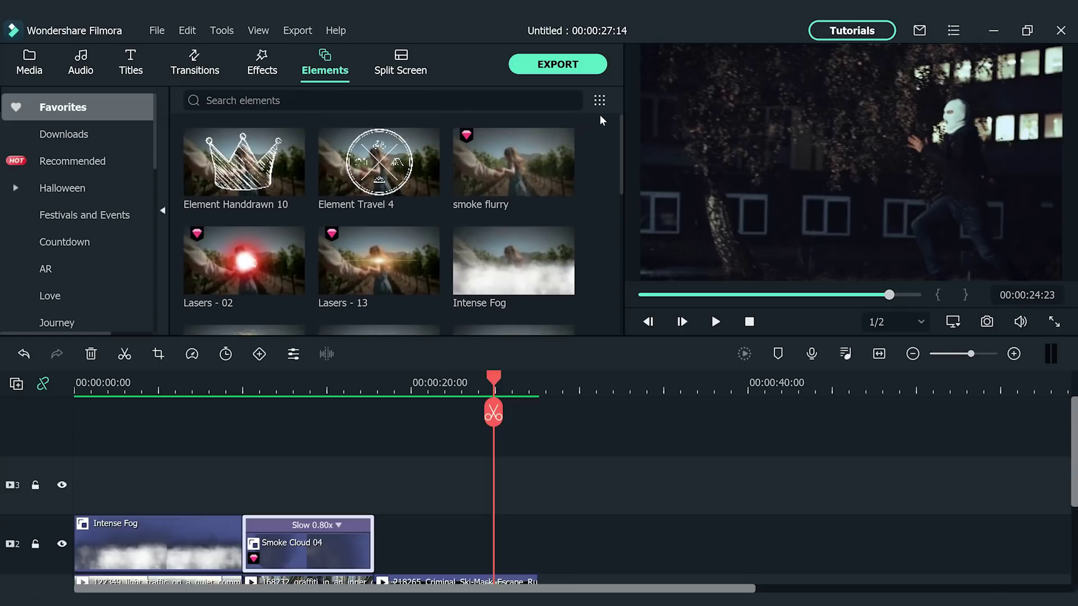
left_click_drag(516, 166, 389, 529)
double_click(388, 529)
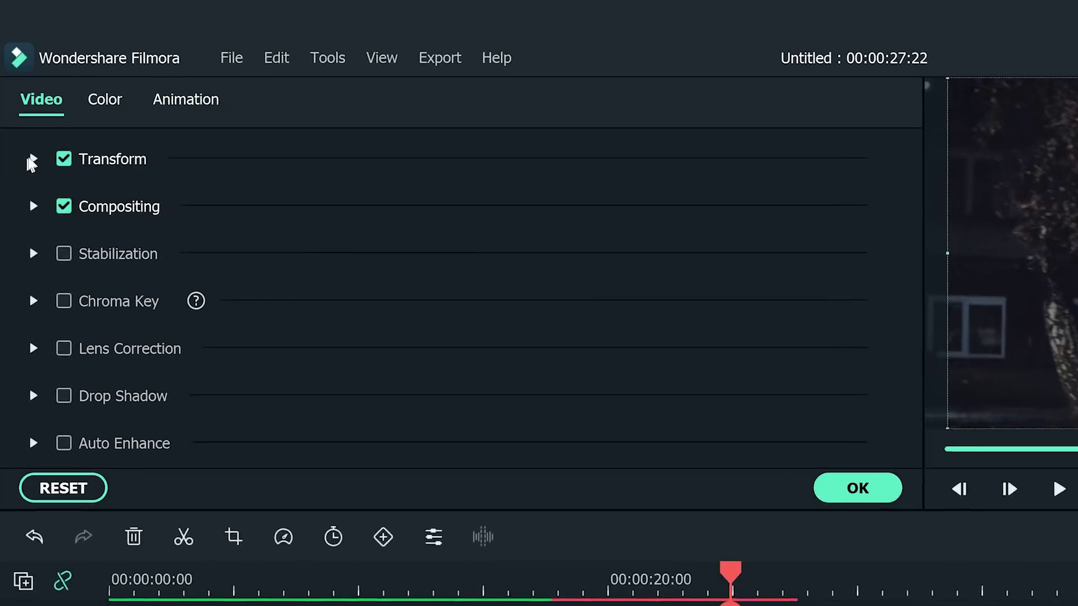
left_click(31, 162)
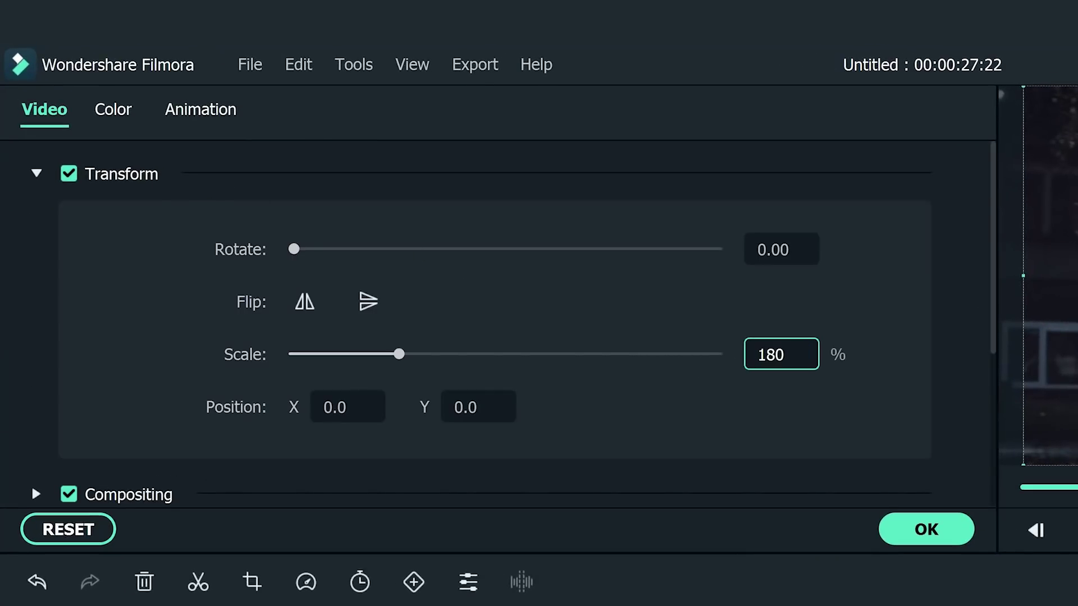
left_click(896, 530)
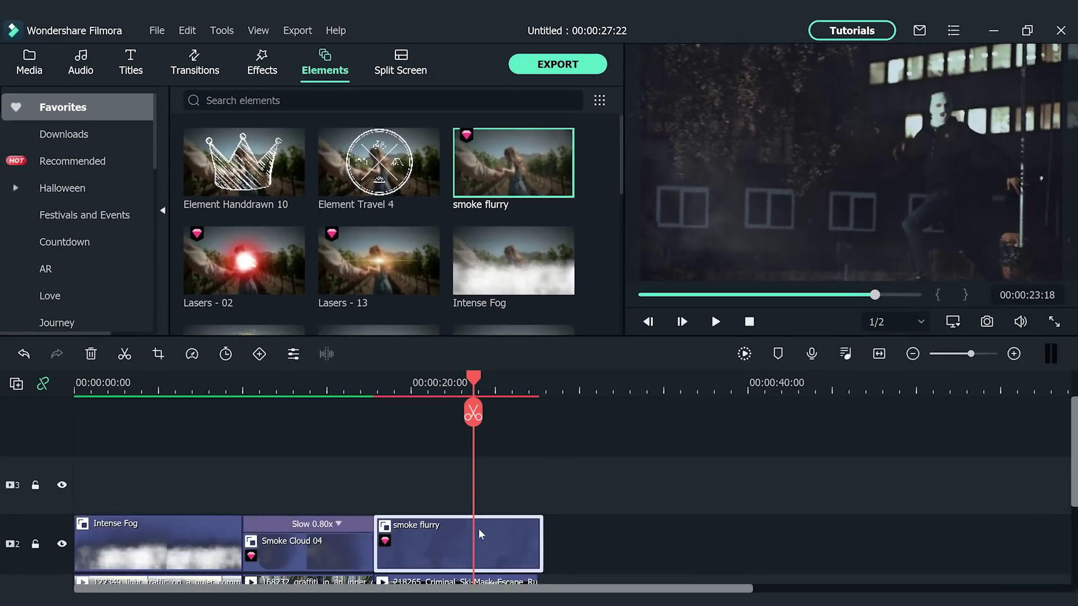
Slow smoke flurry to 0.60x and trim it to end at 00:00:27:14.
right_click(478, 528)
left_click(542, 373)
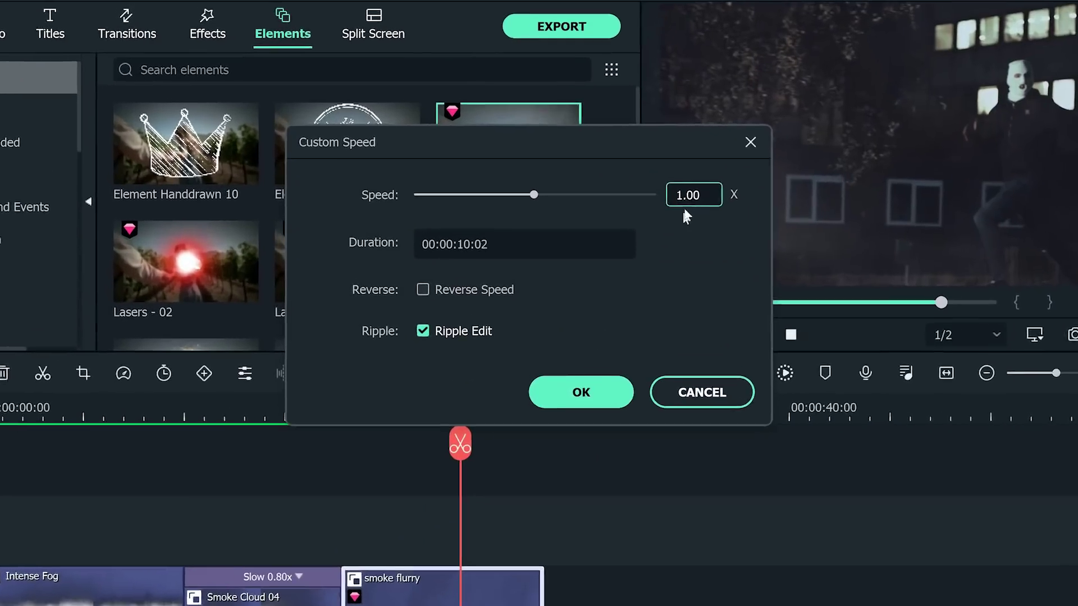
double_click(686, 200)
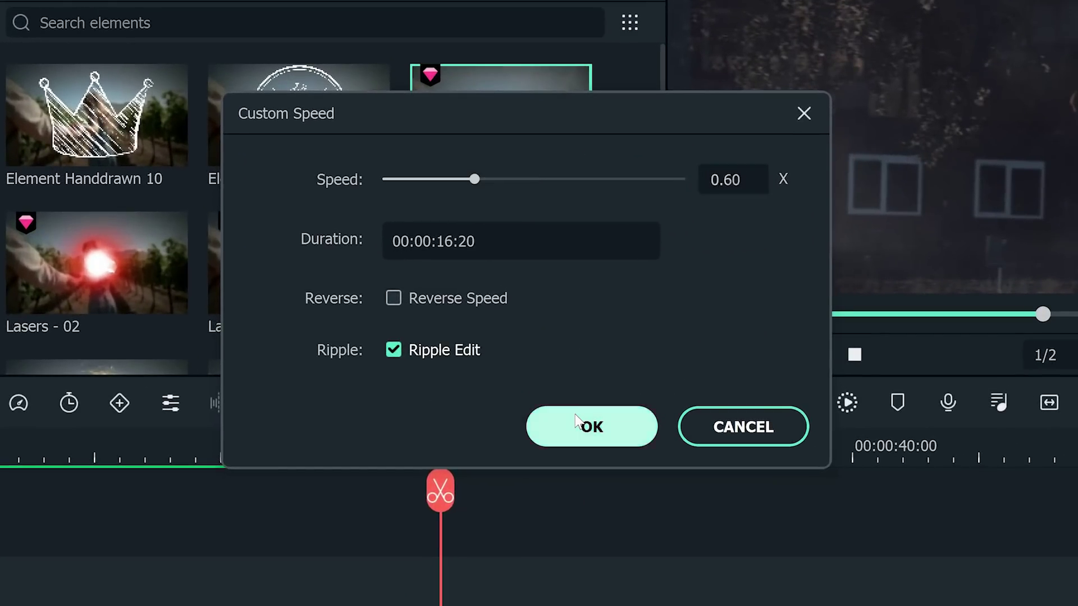
left_click(592, 427)
left_click_drag(655, 533, 536, 543)
left_click_drag(473, 375, 375, 392)
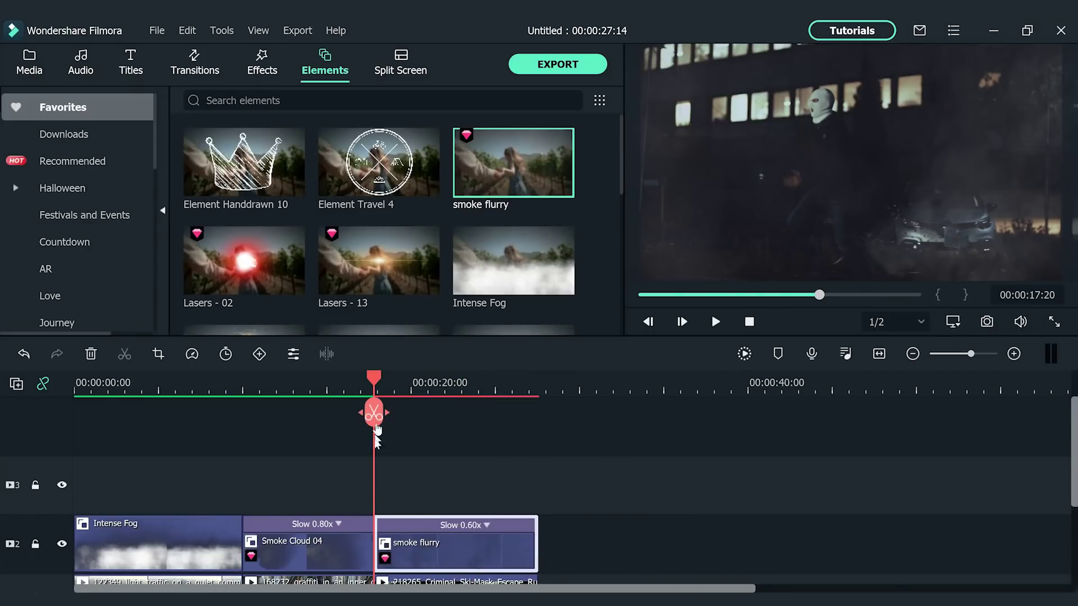
Keyframe the smoke flurry at its end so its Position X slides to 602.
double_click(380, 530)
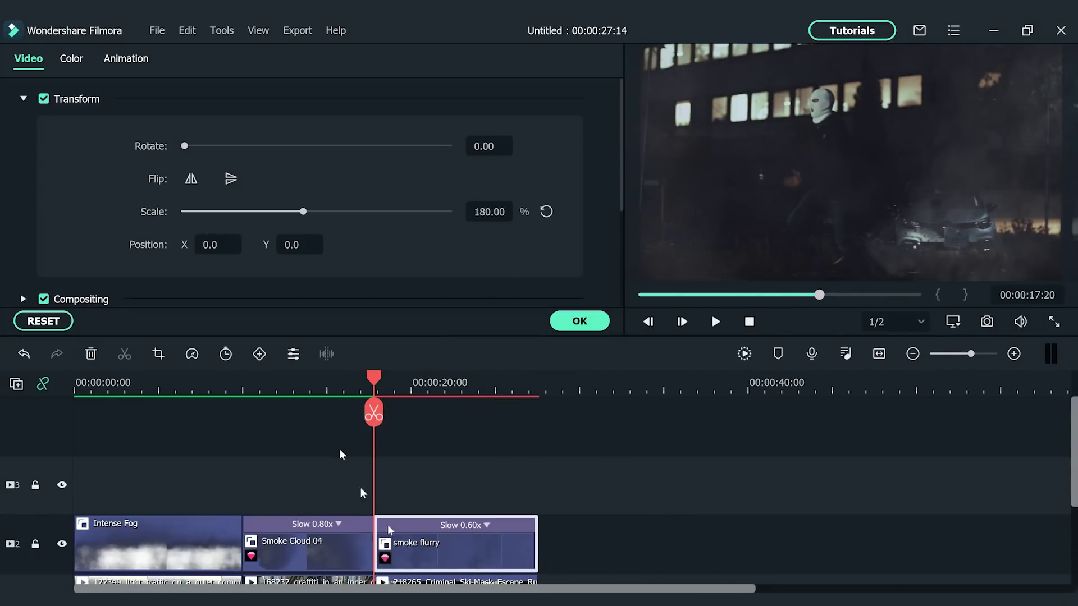
left_click(222, 76)
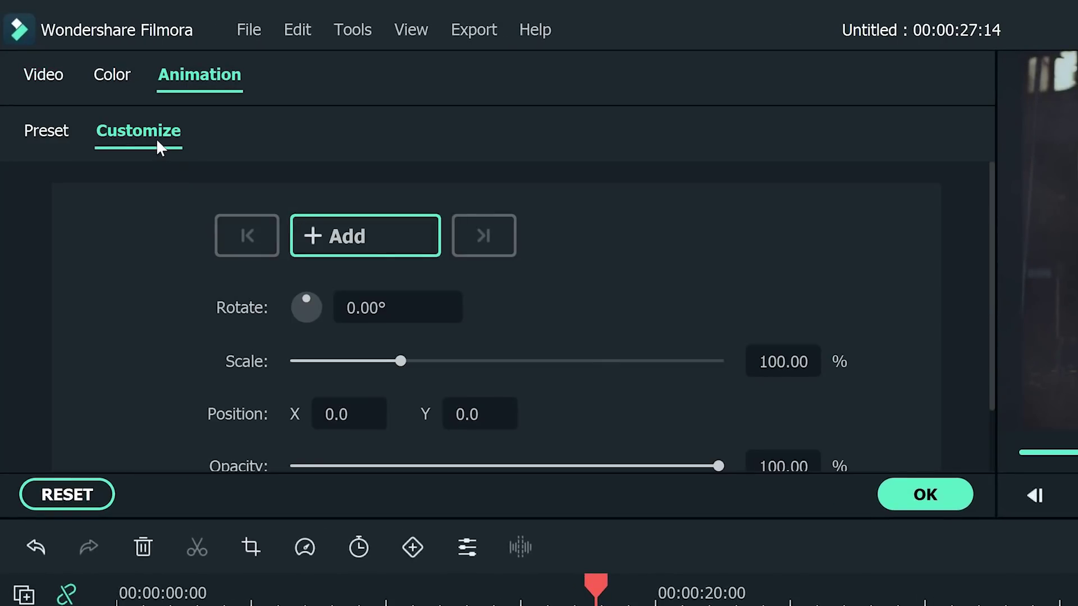
left_click_drag(596, 584, 853, 585)
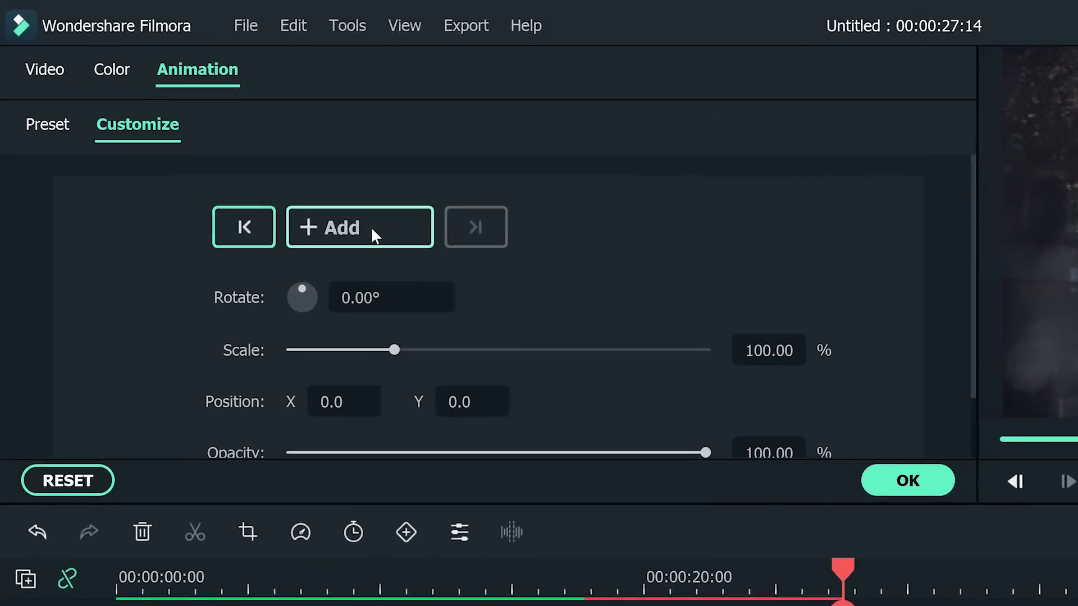
left_click(238, 163)
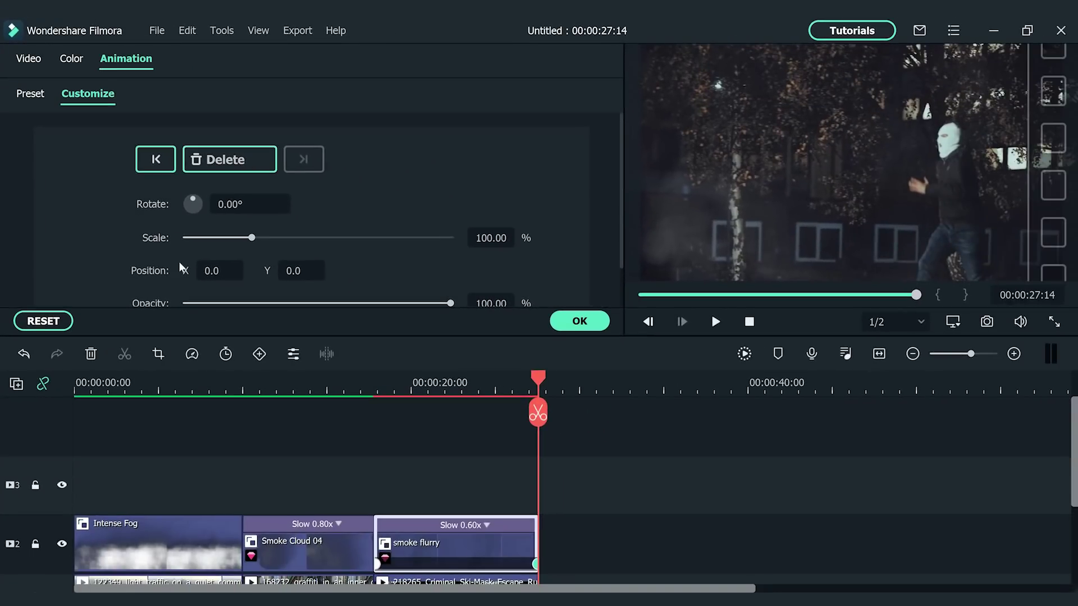
left_click_drag(183, 267, 520, 268)
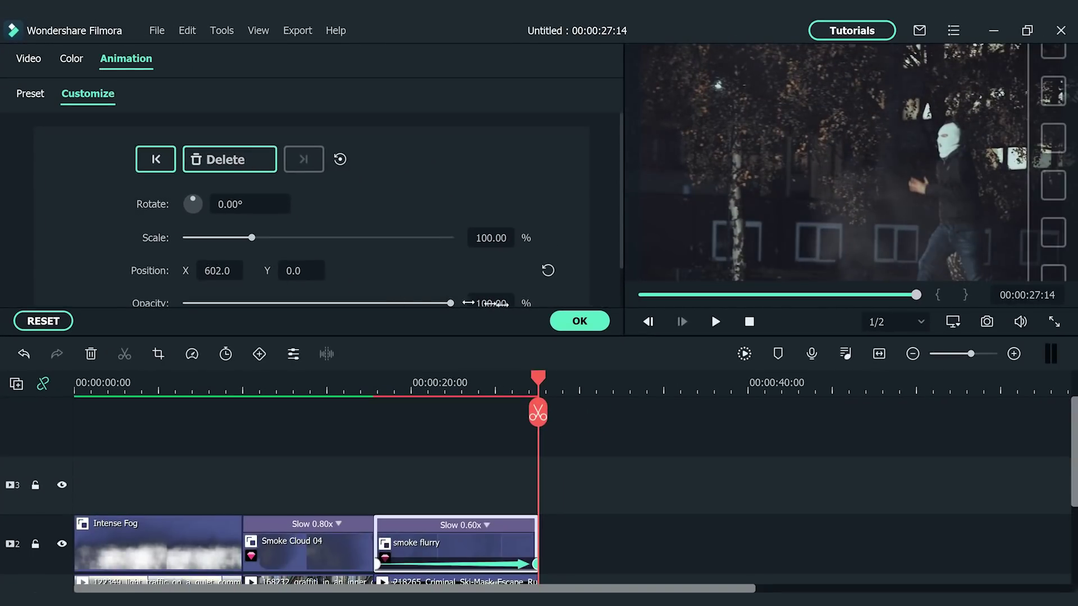